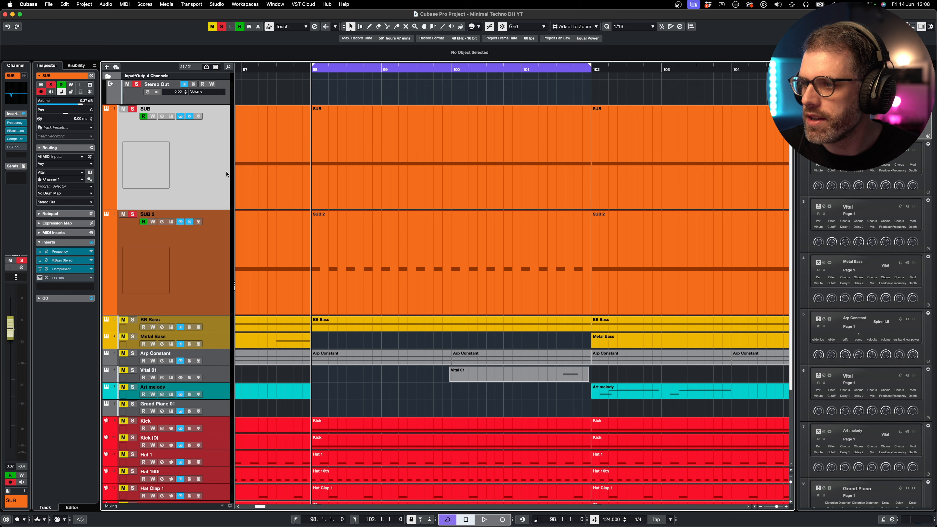
# Rename the SUB track as SUB 1.
pyautogui.click(404, 151)
pyautogui.doubleClick(146, 109)
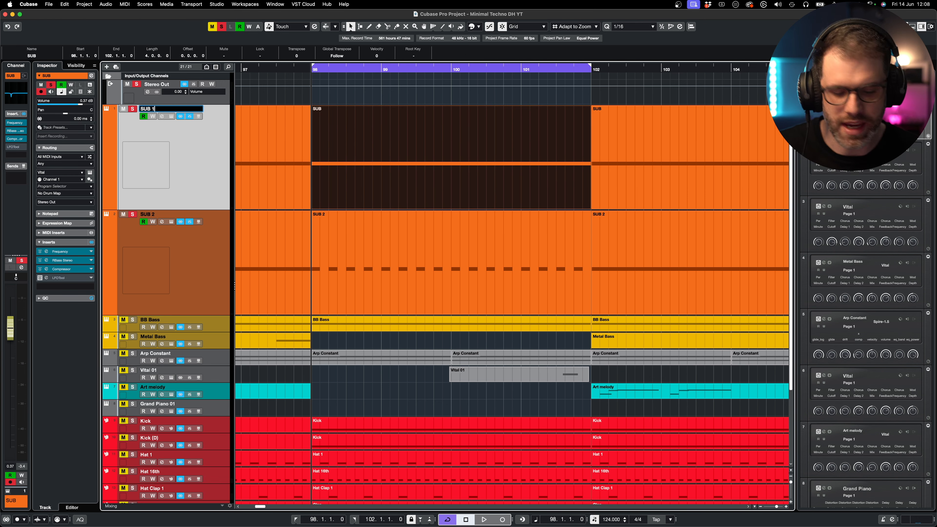
pyautogui.write('1')
pyautogui.press('Return')
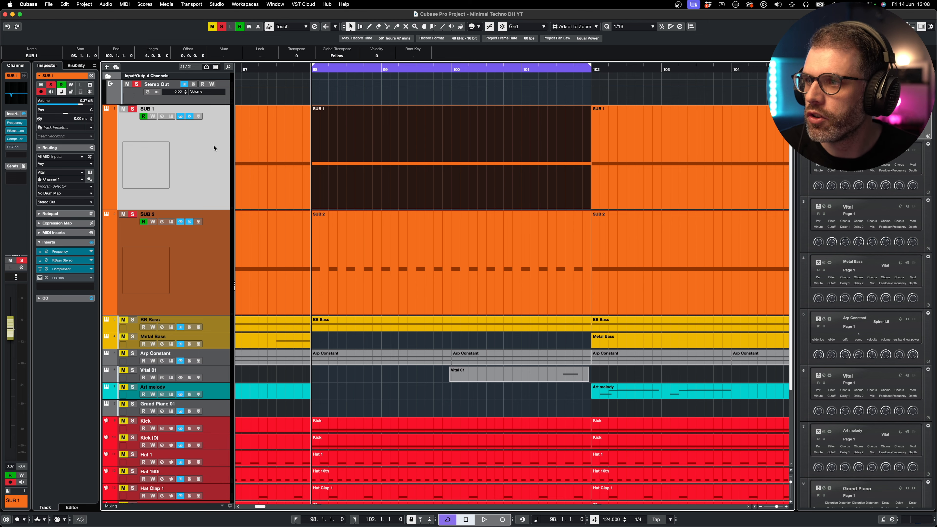
# Play SUB 1 soloed and examine the notes of its bar 98 part in the Key Editor.
pyautogui.click(203, 270)
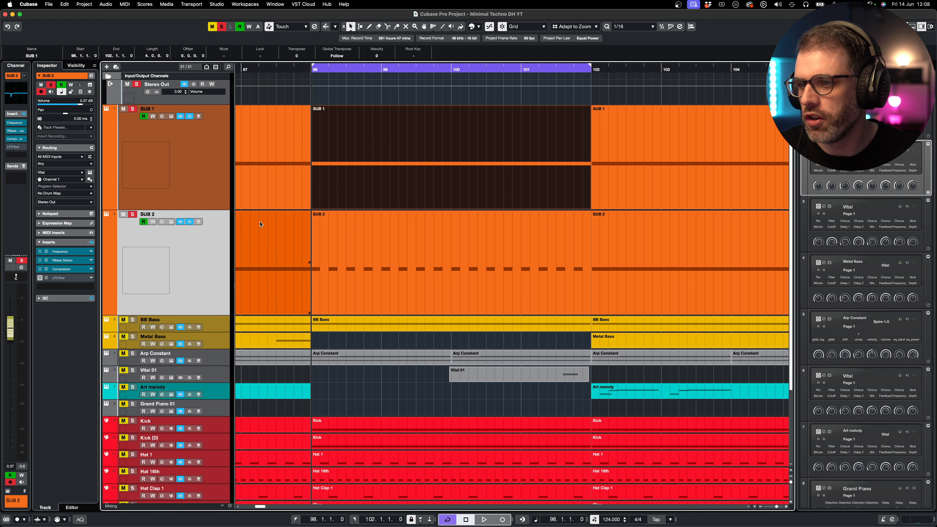
pyautogui.doubleClick(366, 182)
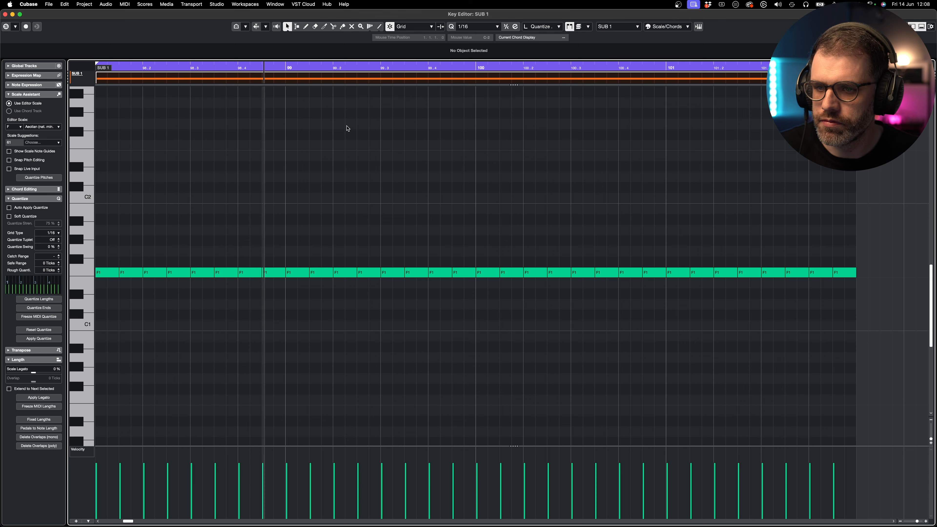
pyautogui.press('Return')
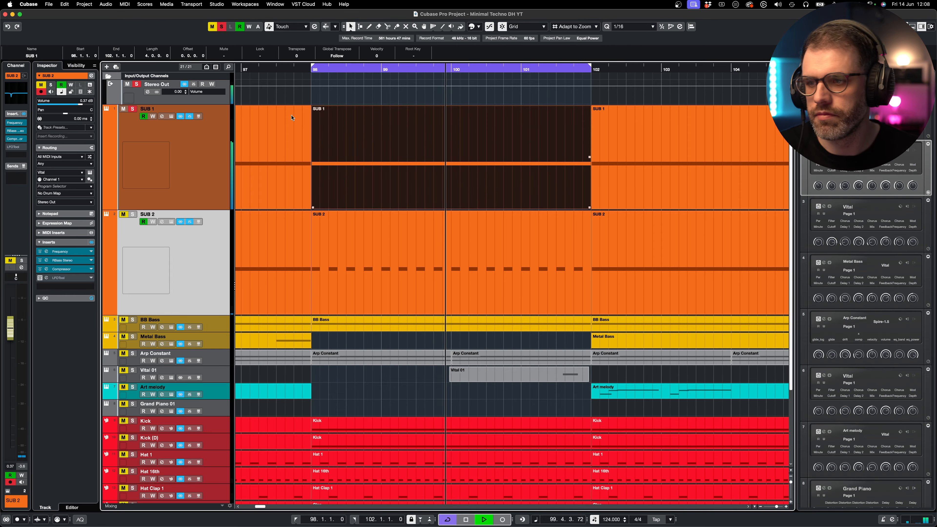
pyautogui.press('space')
# Switch the solo from SUB 1 to SUB 2, play it, examine its notes in the Key Editor, and clear the solo.
pyautogui.click(133, 109)
pyautogui.doubleClick(418, 265)
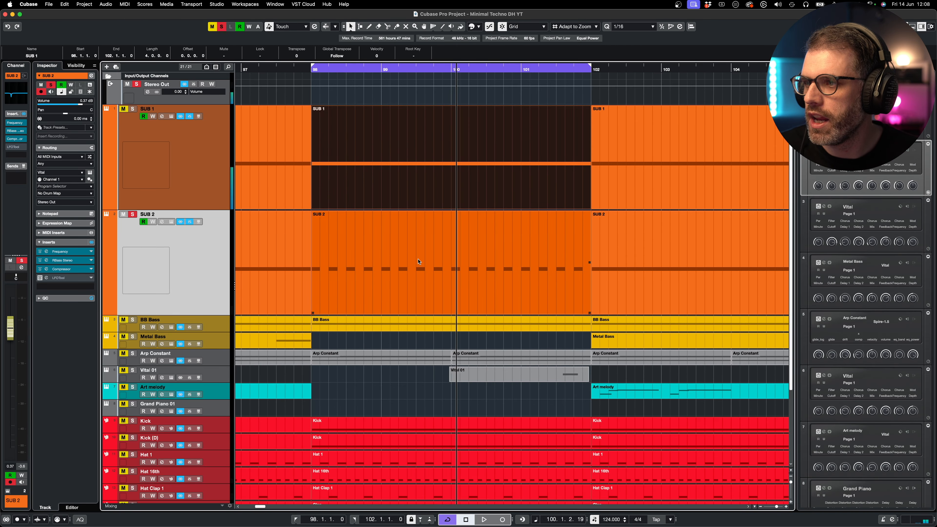
pyautogui.press('space')
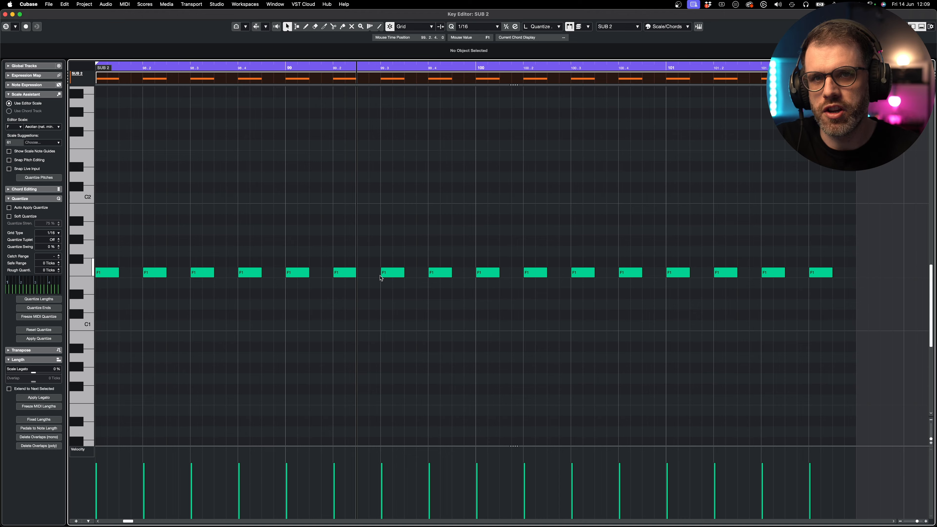
pyautogui.press('Return')
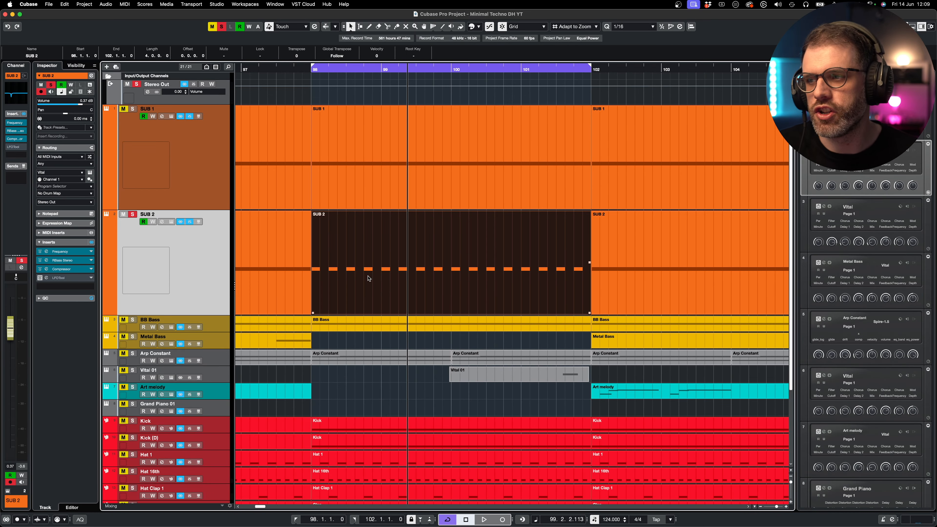
pyautogui.click(133, 215)
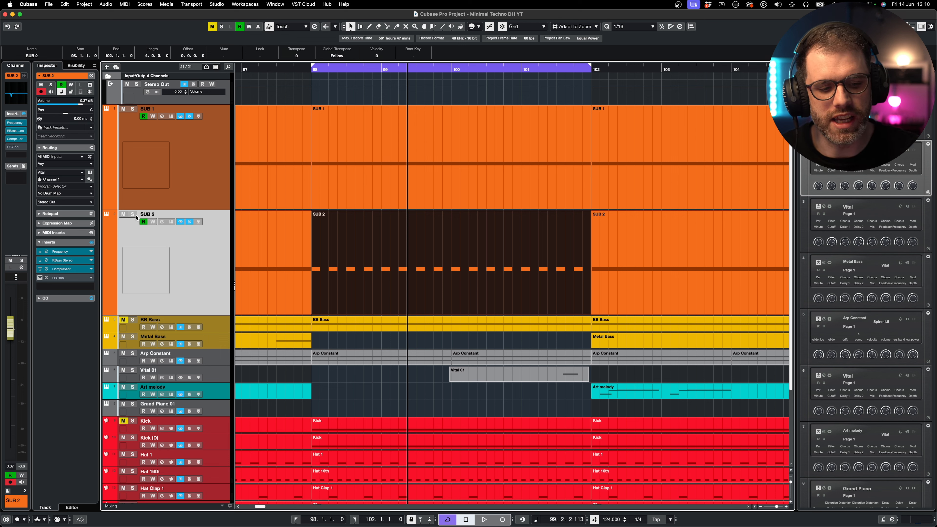
# Examine the SUB 1 and SUB 2 channels and their phase settings in the MixConsole.
pyautogui.press('F3')
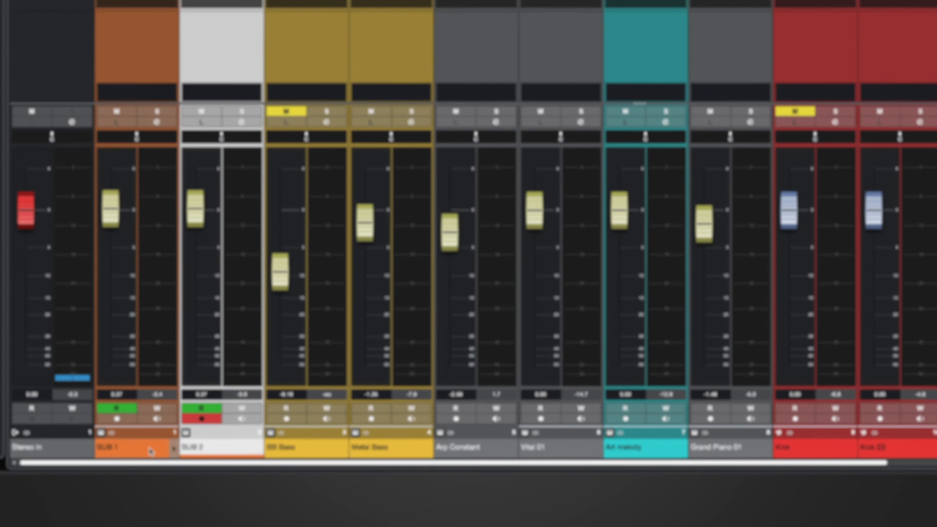
pyautogui.click(201, 510)
pyautogui.click(224, 428)
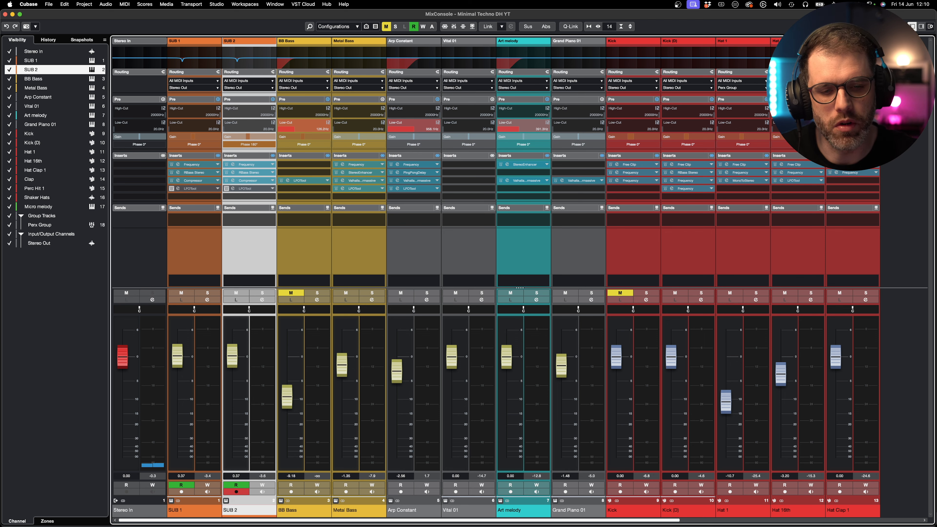
pyautogui.press('F3')
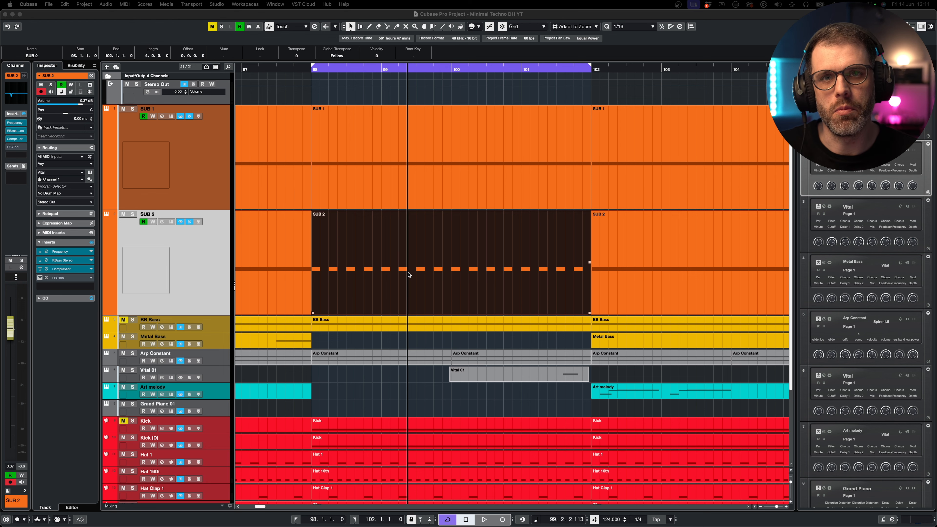
# Duplicate all notes of the bar 98 SUB 2 part an eighth note later to fill the gaps between them.
pyautogui.doubleClick(409, 275)
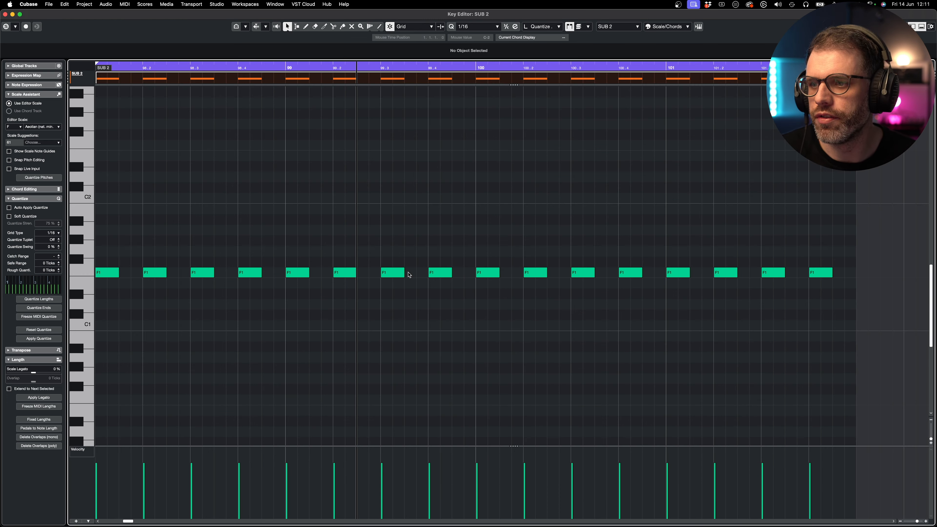
pyautogui.hotkey('ctrl', 'a')
pyautogui.moveTo(397, 273); pyautogui.dragTo(420, 273)
pyautogui.press('Escape')
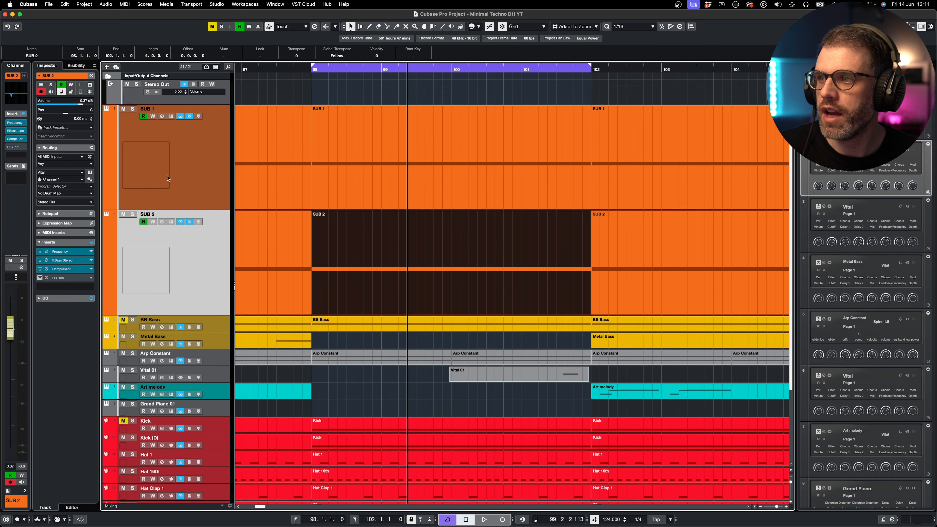
# Solo SUB 1 and SUB 2 and open the Oszillos Mega Scope insert of Stereo Out over the arrangement.
pyautogui.click(132, 214)
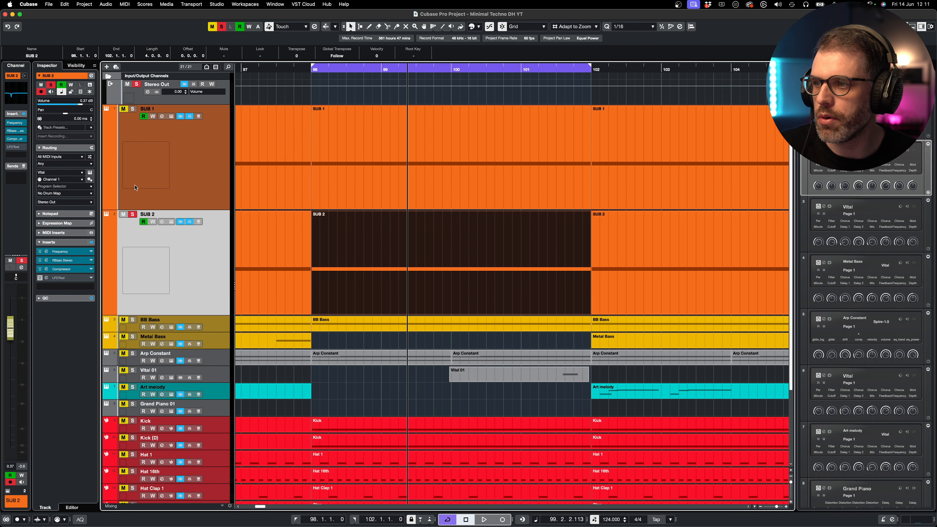
pyautogui.click(138, 101)
pyautogui.click(46, 158)
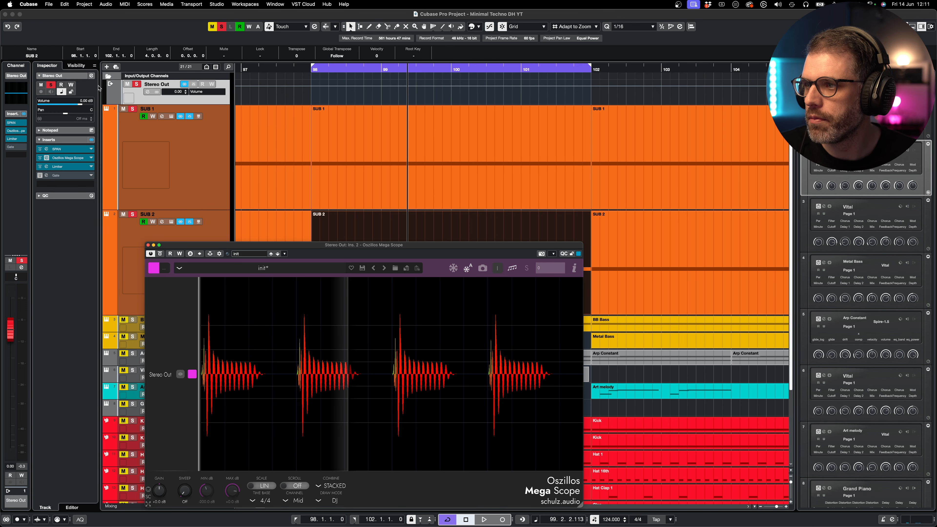
pyautogui.click(233, 178)
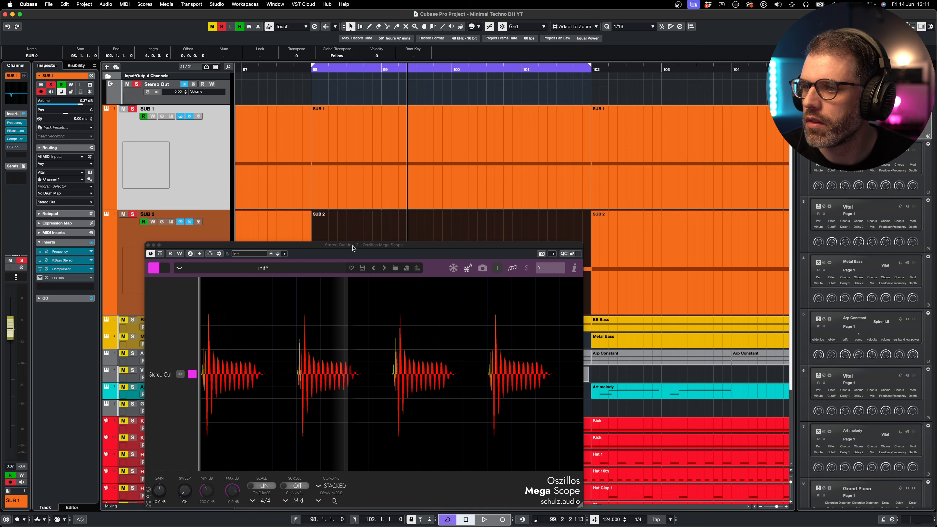
pyautogui.moveTo(354, 245); pyautogui.dragTo(441, 160)
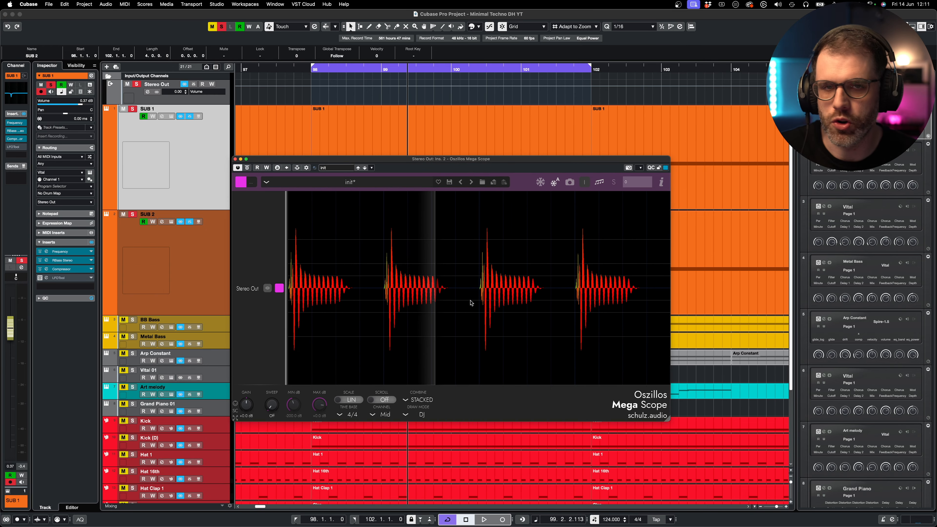
# Play the loop and switch SUB 2's solo off and back on to compare the waveforms in the scope.
pyautogui.press('space')
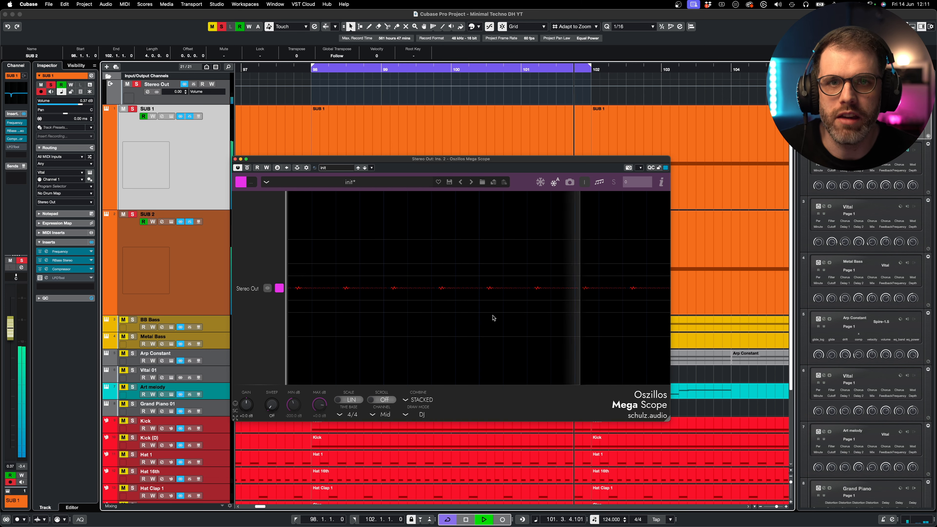
pyautogui.click(133, 214)
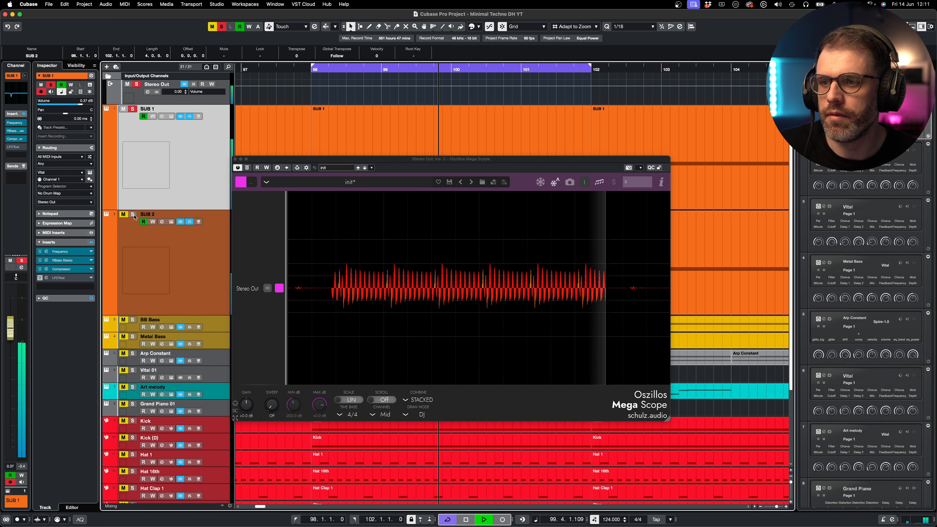
pyautogui.click(133, 215)
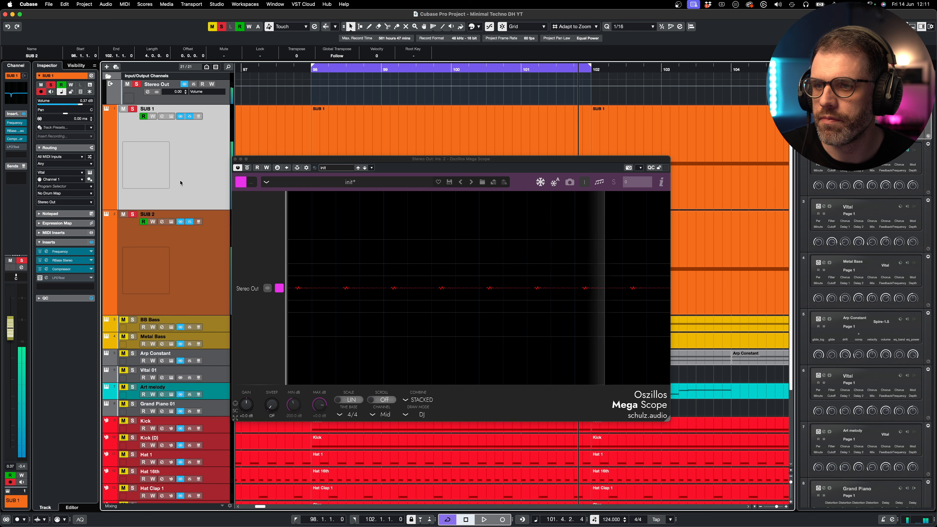
# Remove the duplicated notes from the SUB 2 part in the Key Editor to restore its gapped pattern.
pyautogui.moveTo(266, 160); pyautogui.dragTo(272, 352)
pyautogui.doubleClick(405, 258)
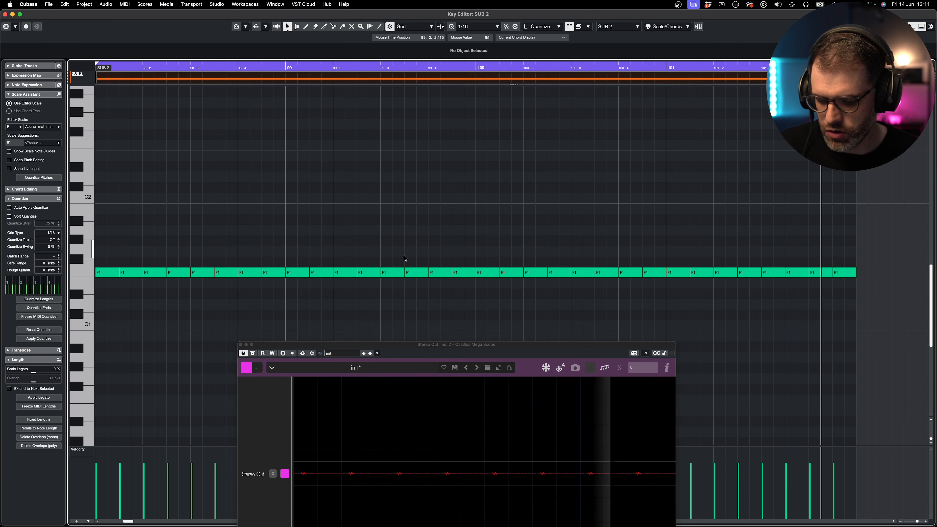
pyautogui.press('Return')
# Play both subs together and compare the scope's waveform with the note gaps in the SUB 2 part.
pyautogui.moveTo(385, 346)
pyautogui.mouseDown()
pyautogui.moveTo(360, 213)
pyautogui.moveTo(363, 165)
pyautogui.mouseUp()
pyautogui.press('space')
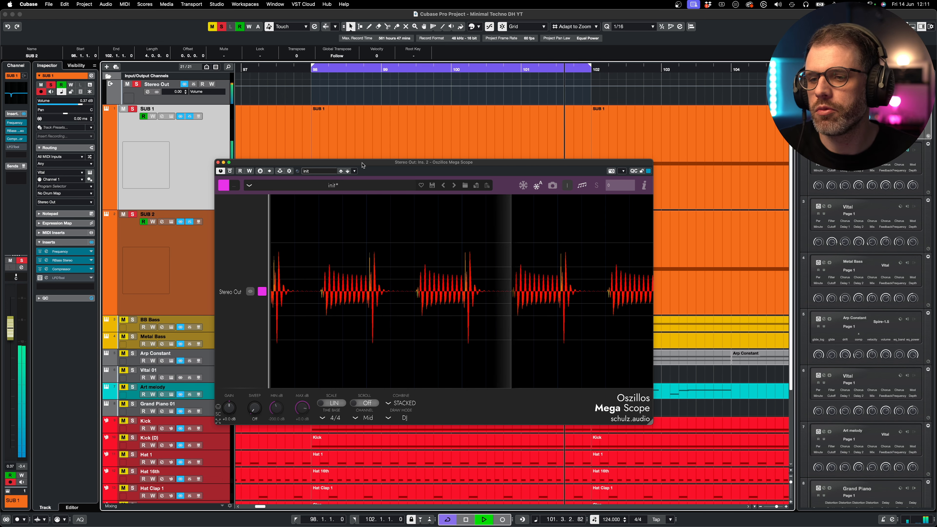
pyautogui.moveTo(362, 165); pyautogui.dragTo(347, 299)
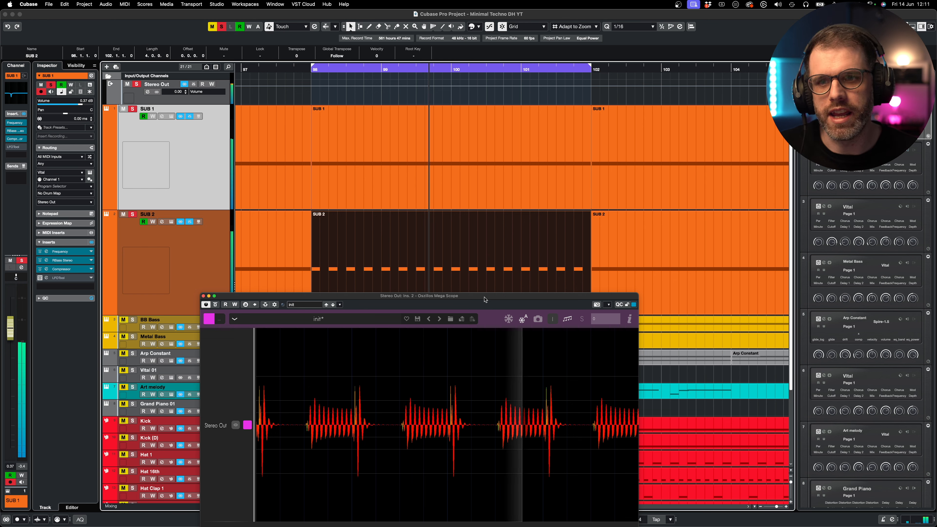
pyautogui.moveTo(484, 299); pyautogui.dragTo(485, 156)
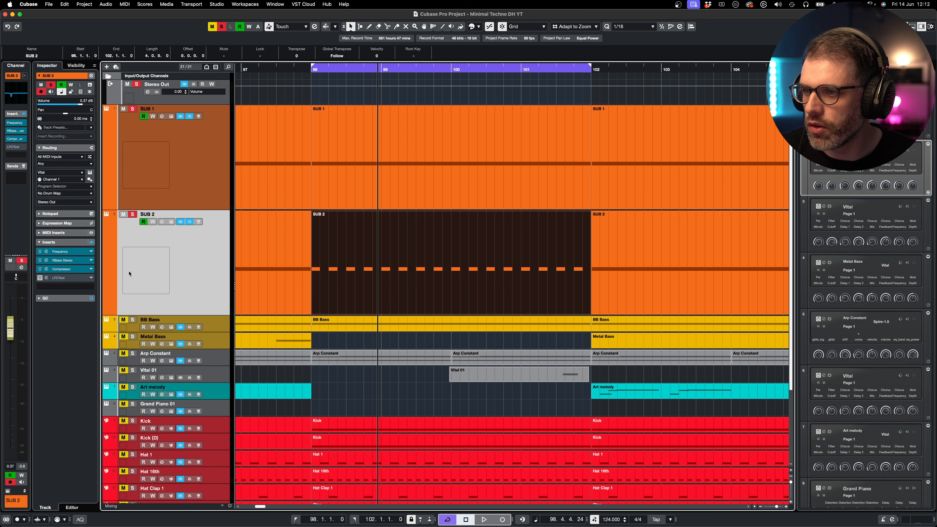
# Add the Steinberg Gate to the next free insert slot of SUB 2 and place its window over the arrangement.
pyautogui.click(59, 287)
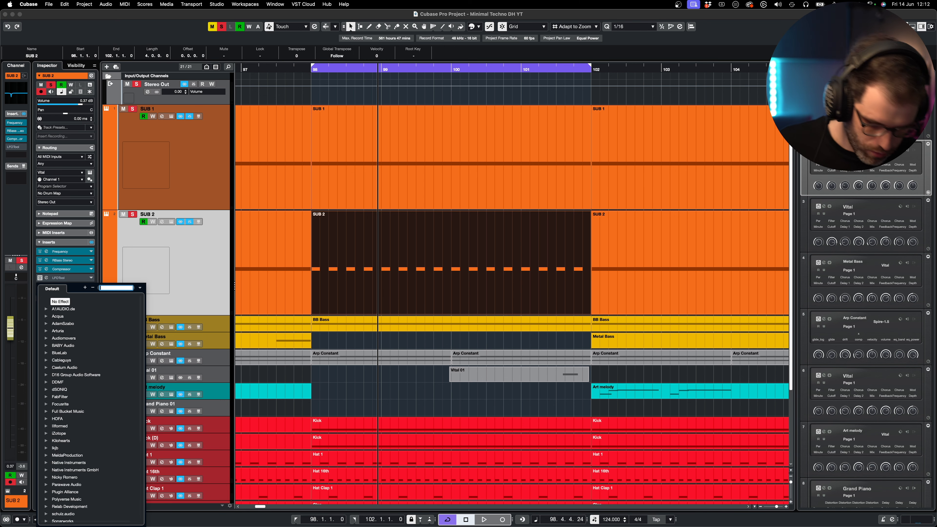
pyautogui.write('gate')
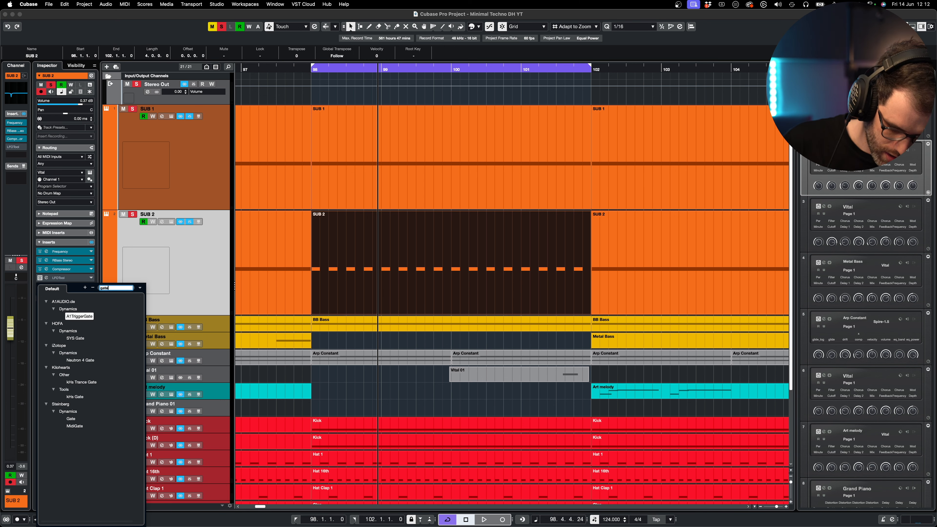
pyautogui.click(71, 418)
pyautogui.moveTo(500, 109); pyautogui.dragTo(478, 161)
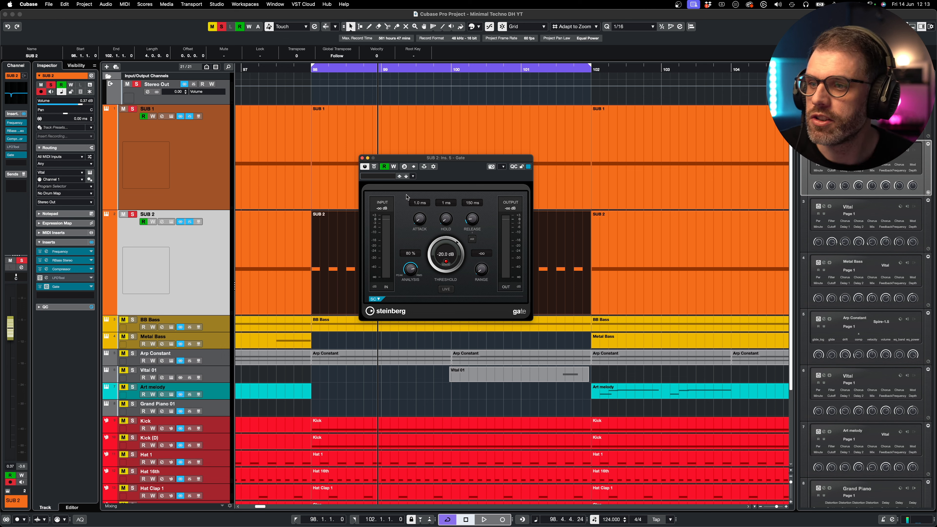
pyautogui.moveTo(445, 158); pyautogui.dragTo(442, 181)
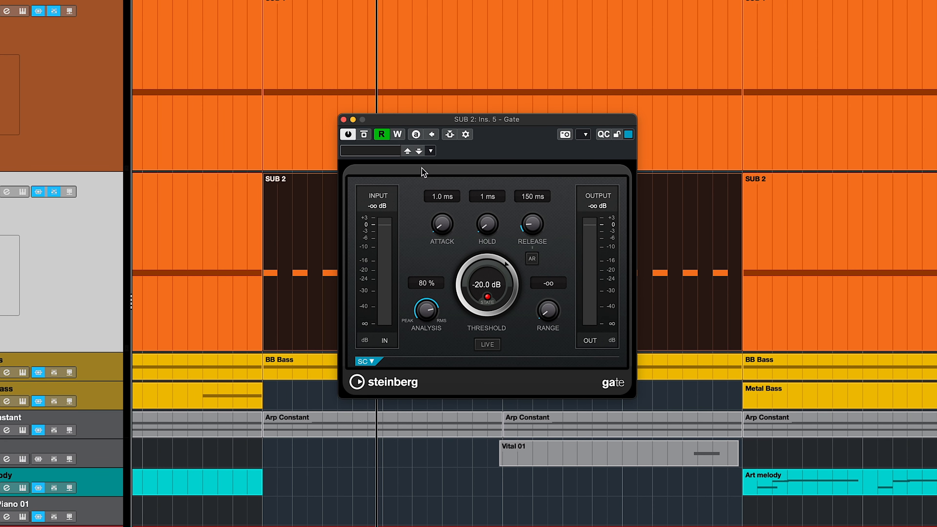
# Bypass the Gate on SUB 2 and play the loop from its start.
pyautogui.click(363, 134)
pyautogui.press('KP_1')
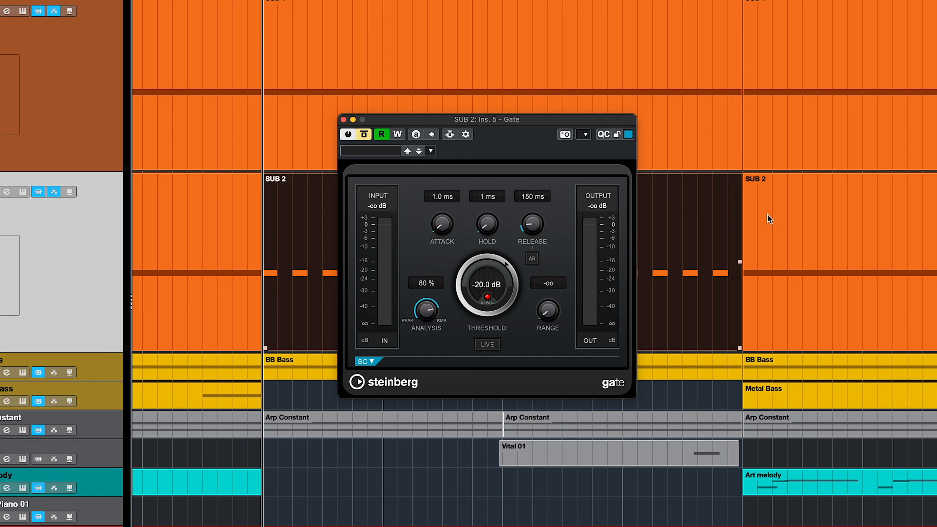
pyautogui.press('space')
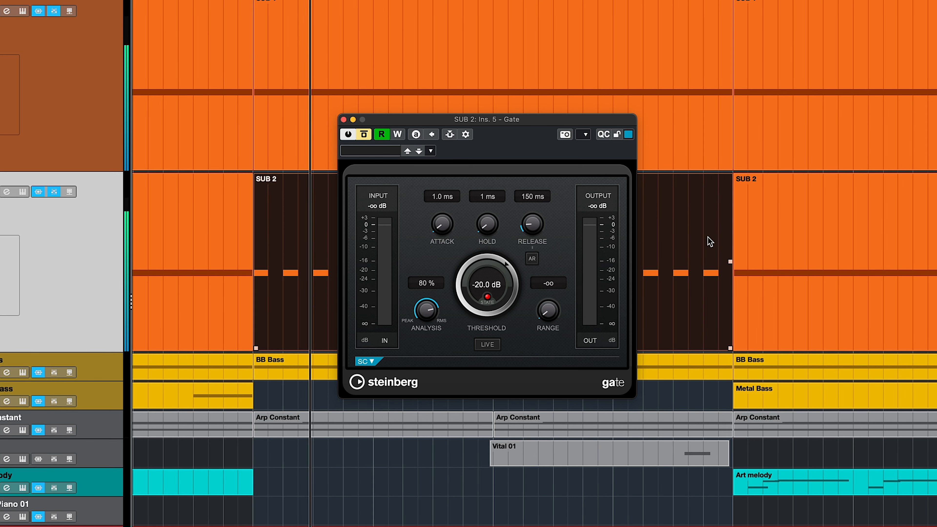
# Reactivate the Gate, play the loop from its start, and set the threshold to -36.4 dB.
pyautogui.click(364, 135)
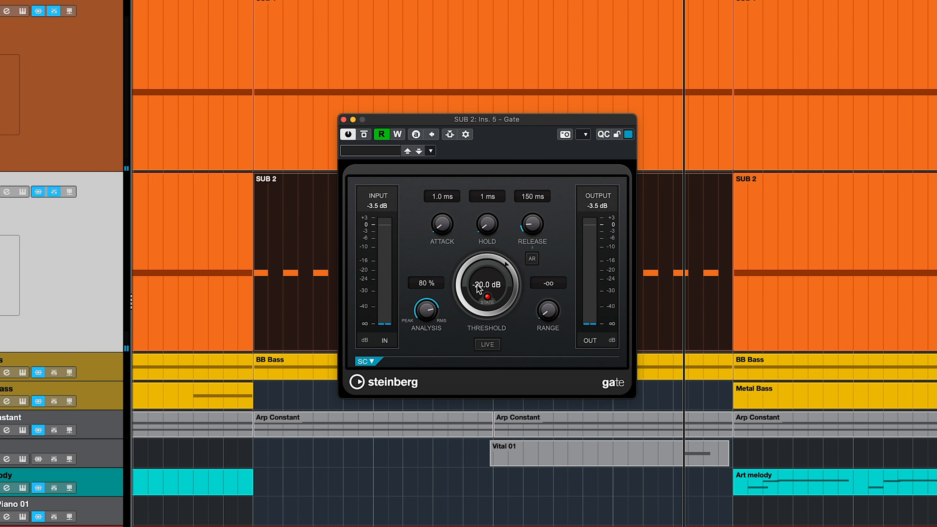
pyautogui.press('KP_1')
pyautogui.press('space')
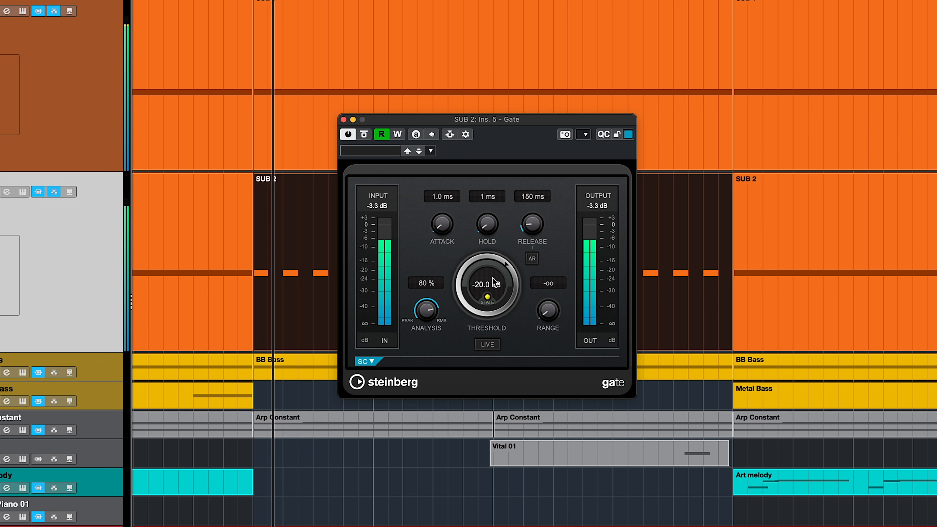
pyautogui.moveTo(491, 280); pyautogui.dragTo(463, 526)
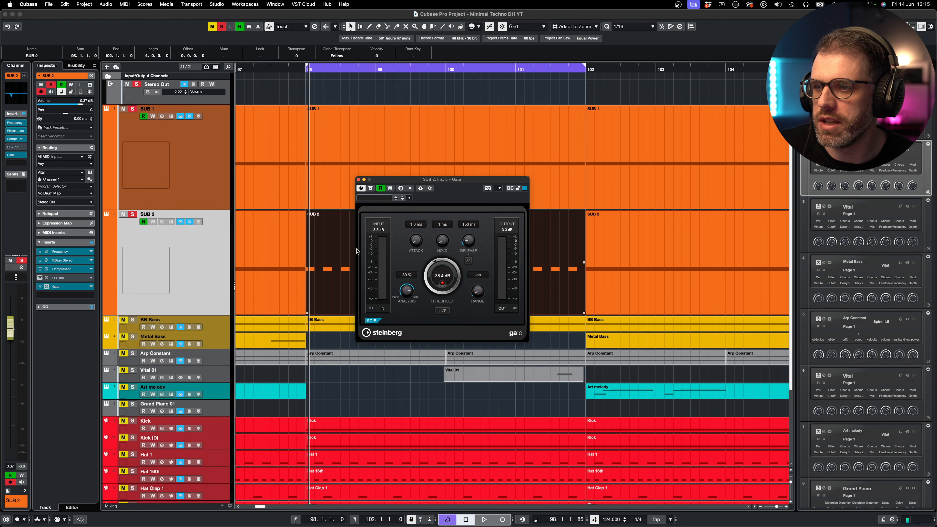
# Play the loop and set the Gate's attack to 126 ms and its release to 46 ms.
pyautogui.press('space')
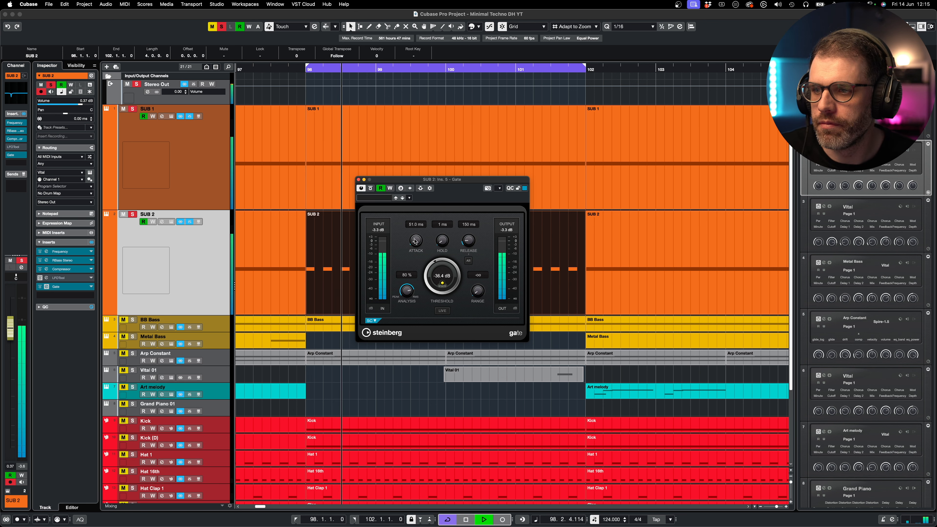
pyautogui.moveTo(416, 240); pyautogui.dragTo(416, 233)
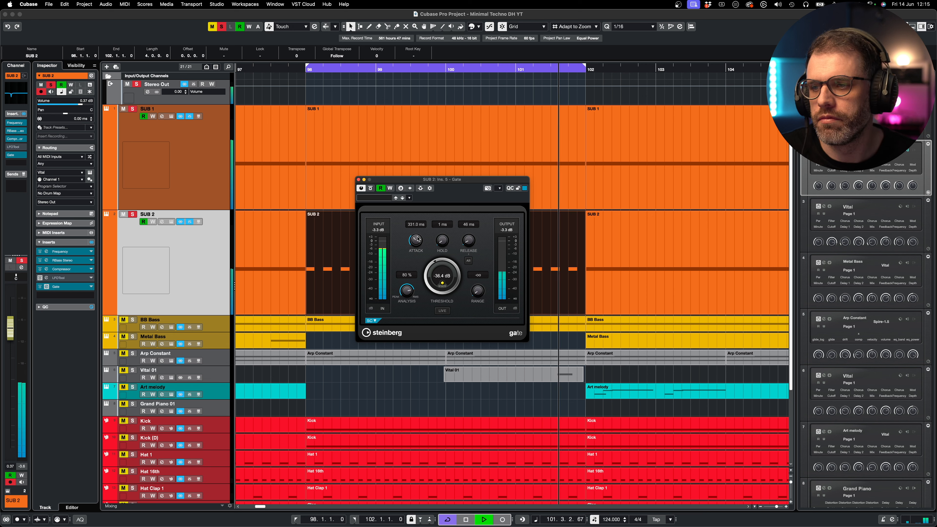
pyautogui.moveTo(418, 239); pyautogui.dragTo(420, 248)
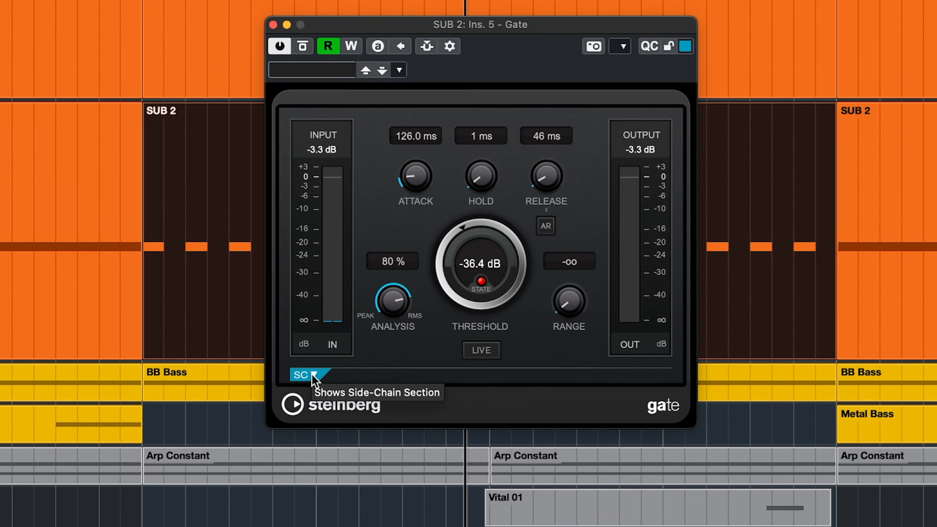
# Set the Gate's side-chain filter to high-pass with a center of 97 Hz and a Q-factor of 3.950 while playing the loop.
pyautogui.click(374, 321)
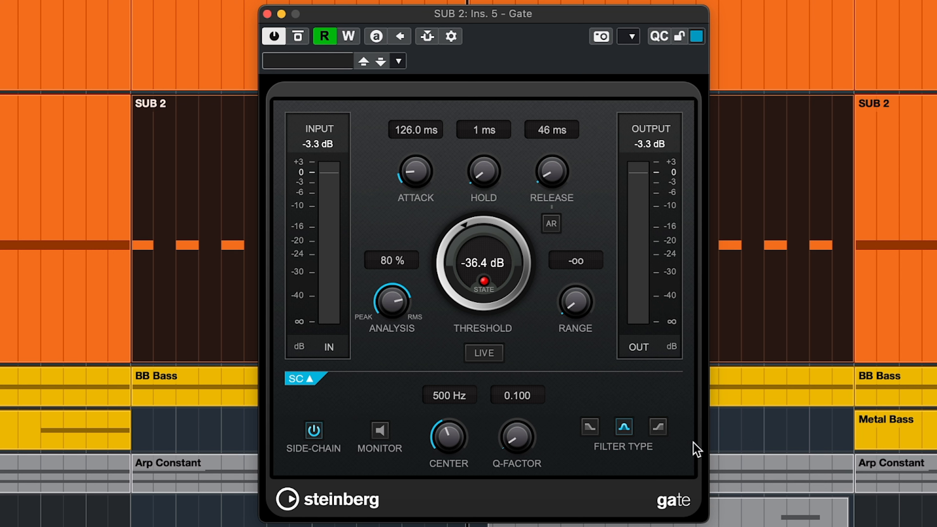
pyautogui.click(655, 429)
pyautogui.press('space')
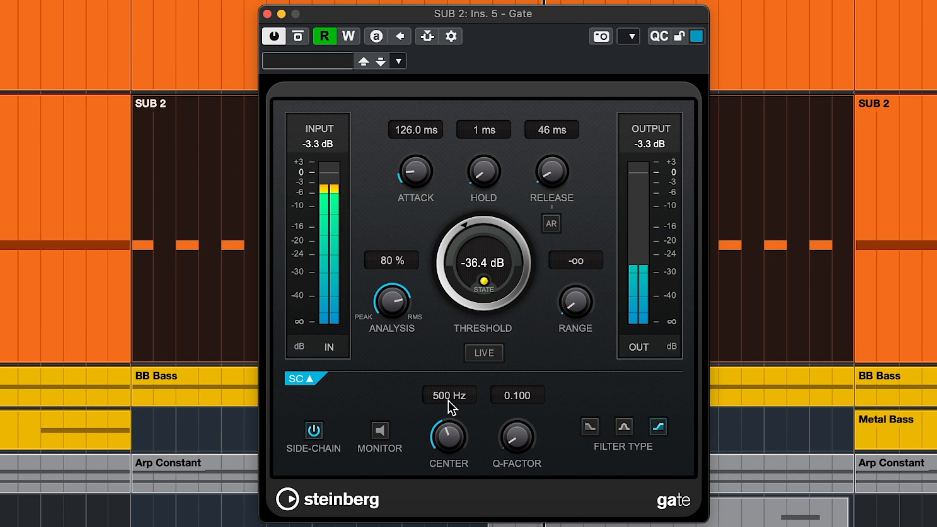
pyautogui.moveTo(449, 413); pyautogui.dragTo(453, 463)
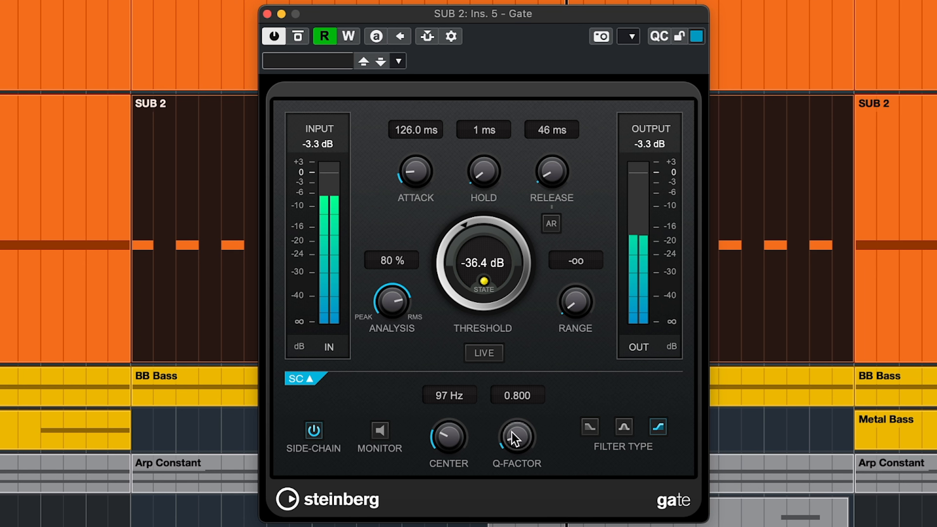
pyautogui.moveTo(517, 417); pyautogui.dragTo(541, 404)
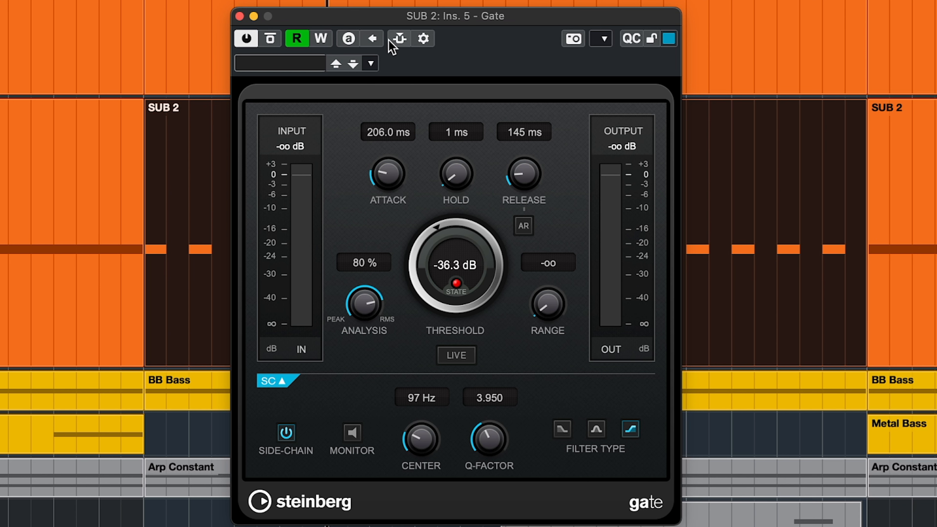
# Add SUB 1 as the Gate's side-chain source and close the side-chain routing.
pyautogui.click(426, 41)
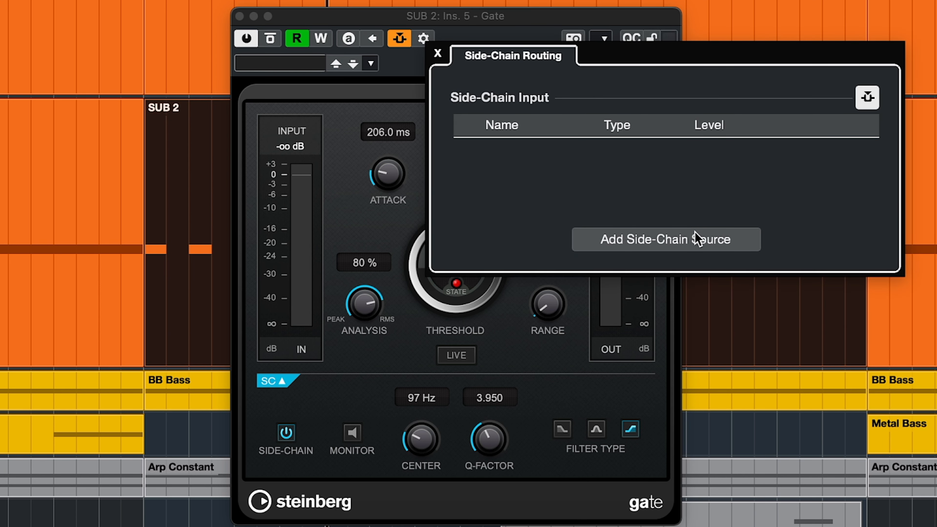
pyautogui.click(697, 242)
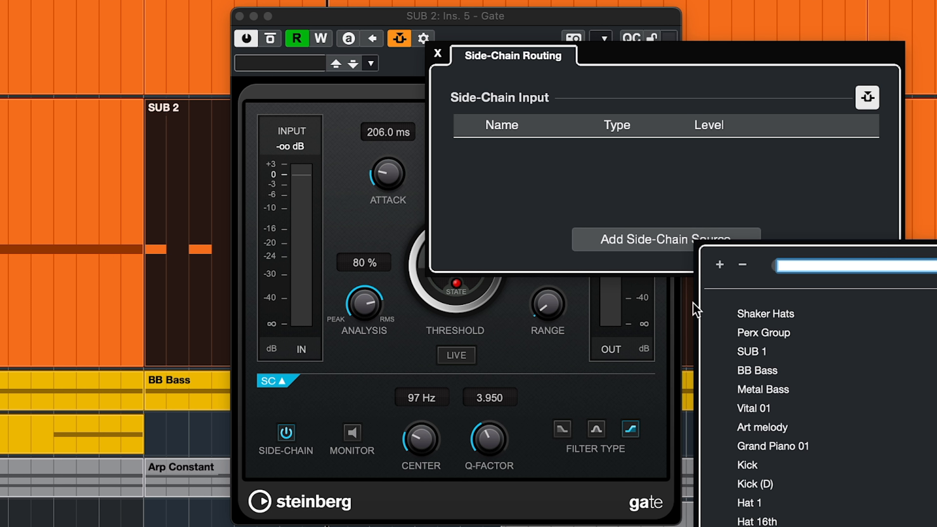
pyautogui.click(756, 352)
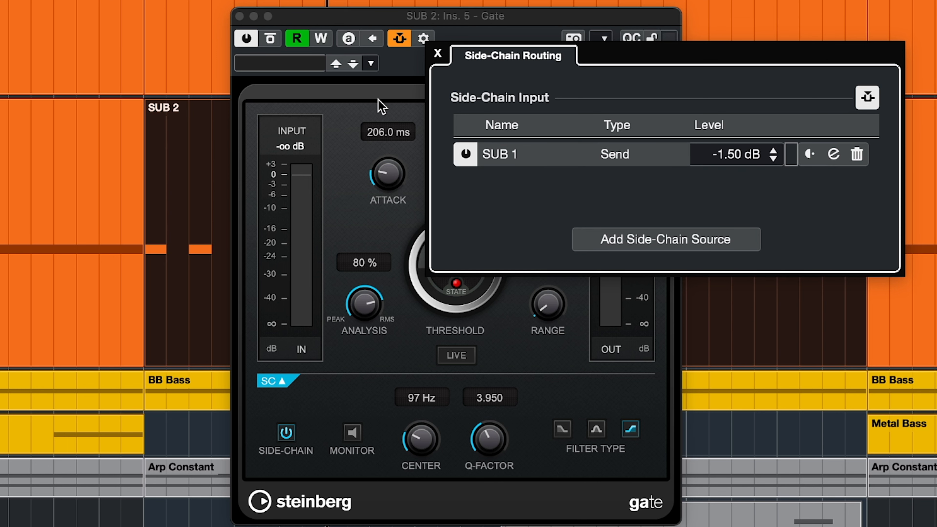
pyautogui.click(387, 101)
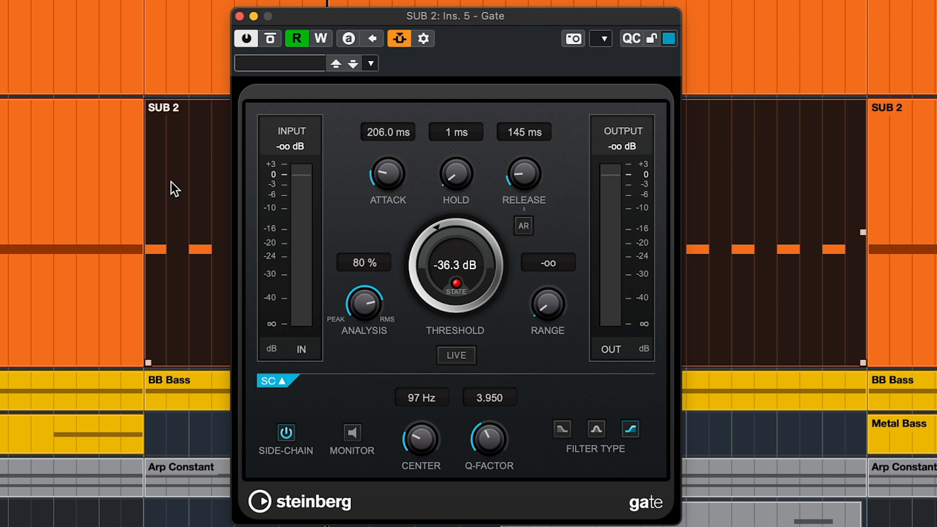
# Play the loop from the start of the SUB 1 part and set the Gate's threshold to -32.1 dB and attack to 141 ms.
pyautogui.click(203, 17)
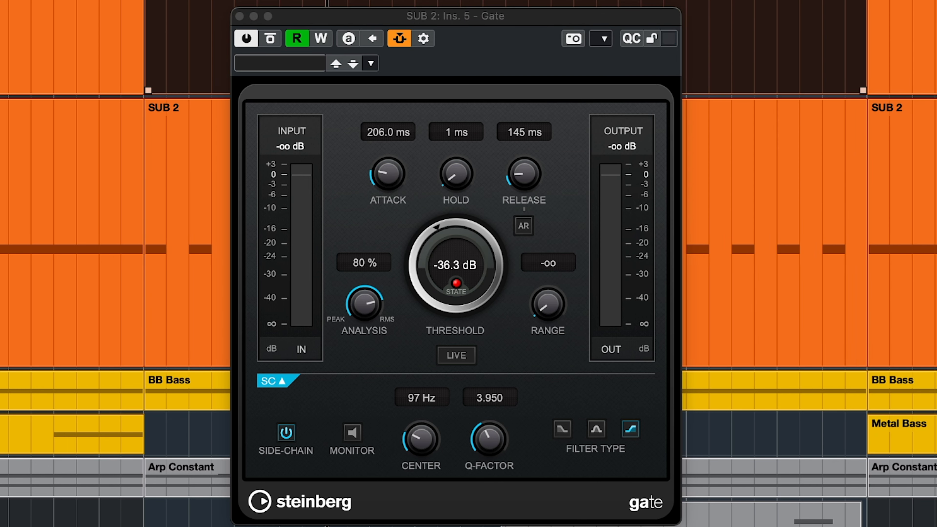
pyautogui.press('l')
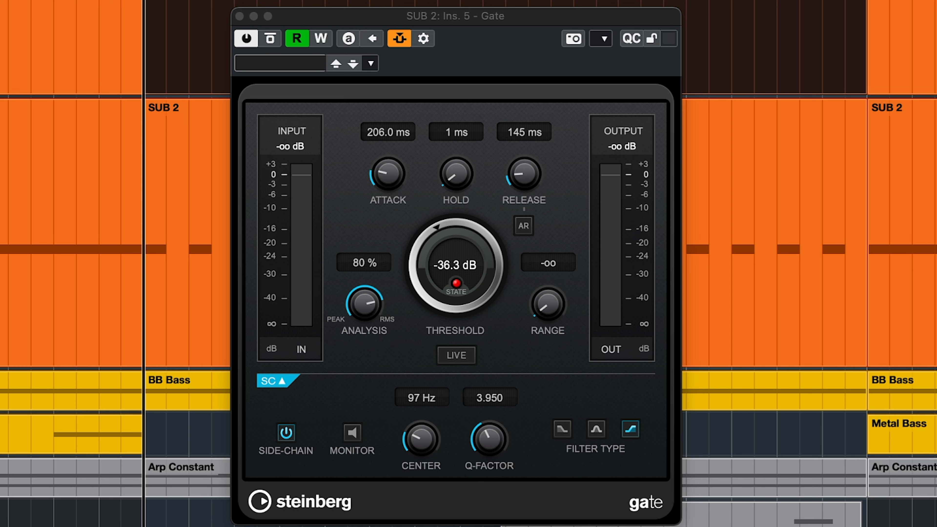
pyautogui.press('space')
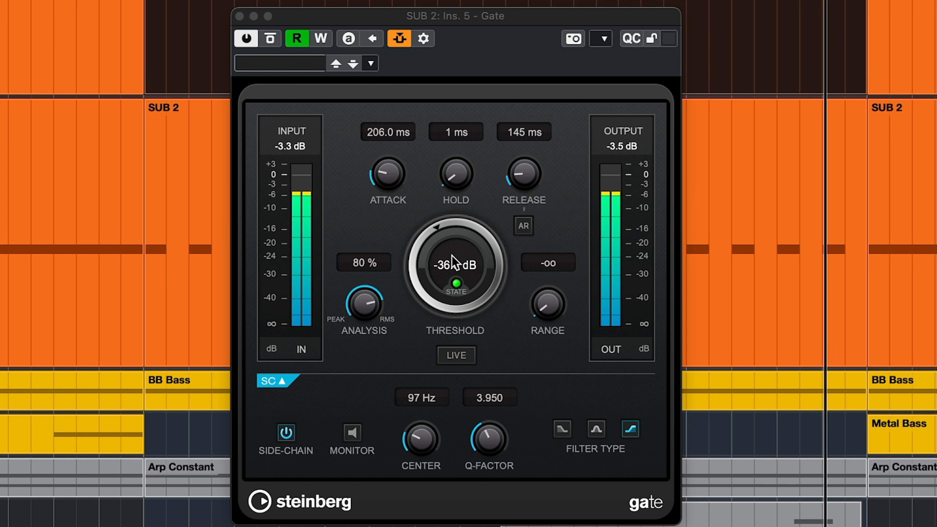
pyautogui.moveTo(451, 255); pyautogui.dragTo(457, 238)
pyautogui.moveTo(457, 225); pyautogui.dragTo(475, 146)
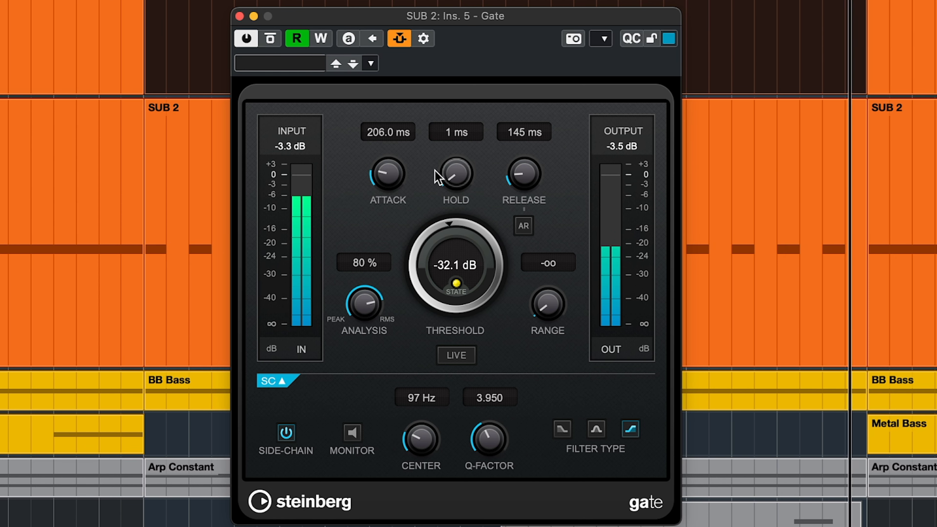
pyautogui.moveTo(386, 176); pyautogui.dragTo(401, 187)
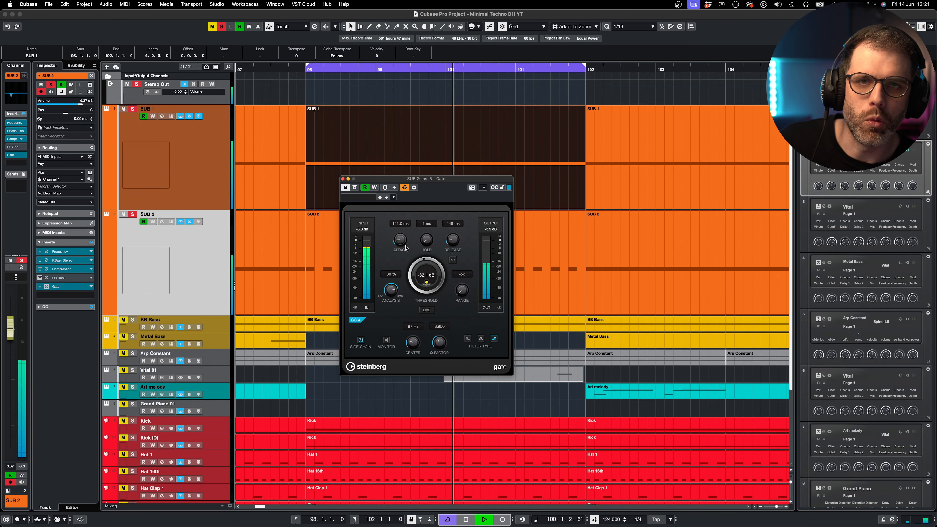
pyautogui.press('space')
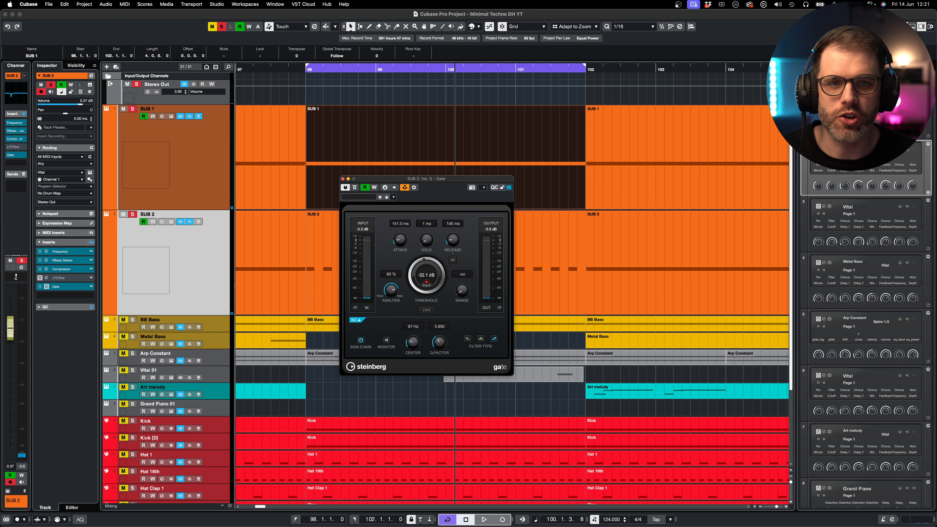
# In the MixConsole, bypass the Gate on SUB 2, switch off SUB 1's send to it, and mute SUB 2.
pyautogui.press('F3')
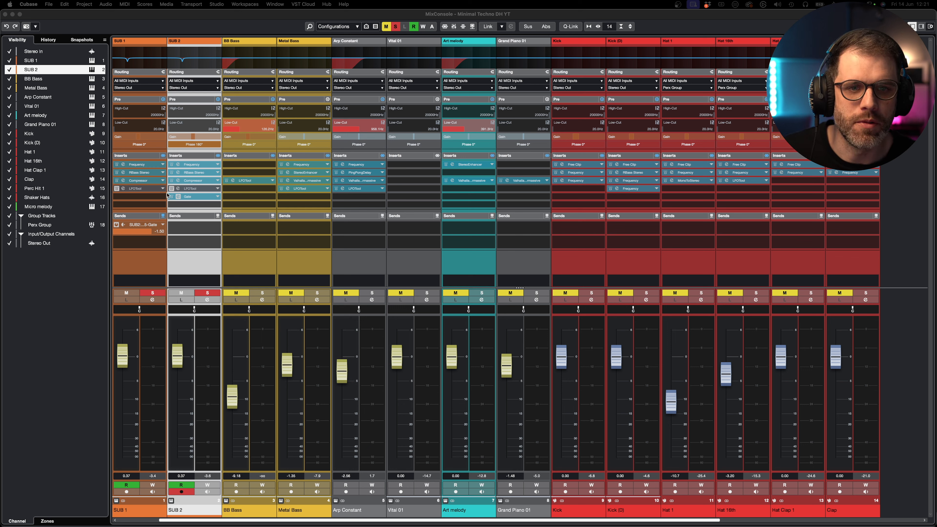
pyautogui.click(172, 197)
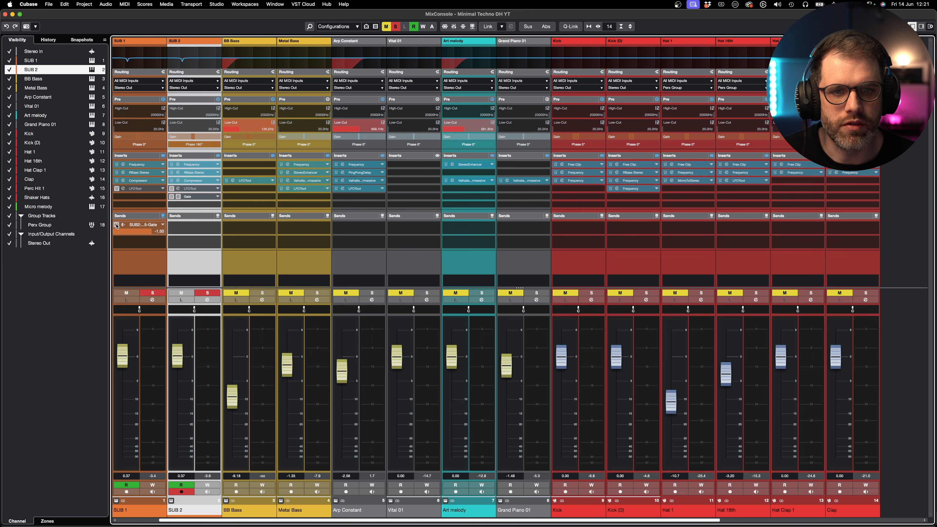
pyautogui.click(116, 225)
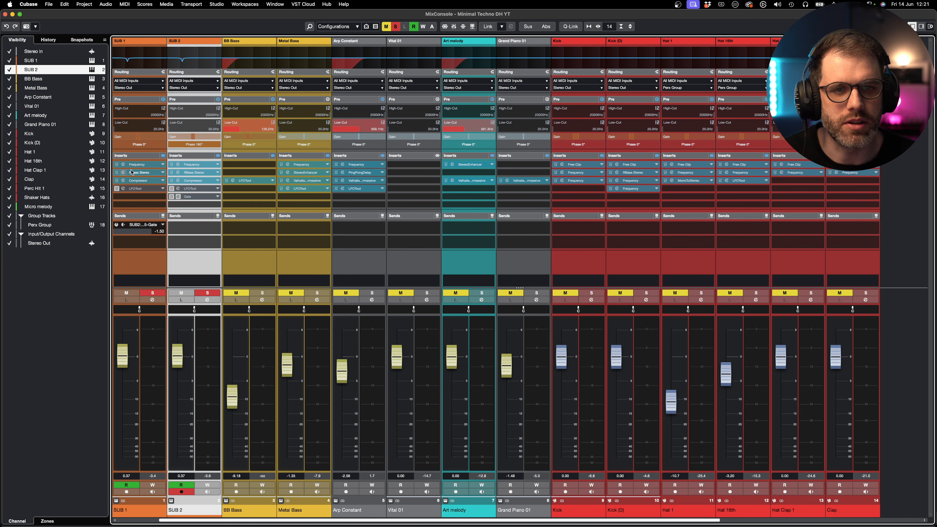
pyautogui.click(207, 293)
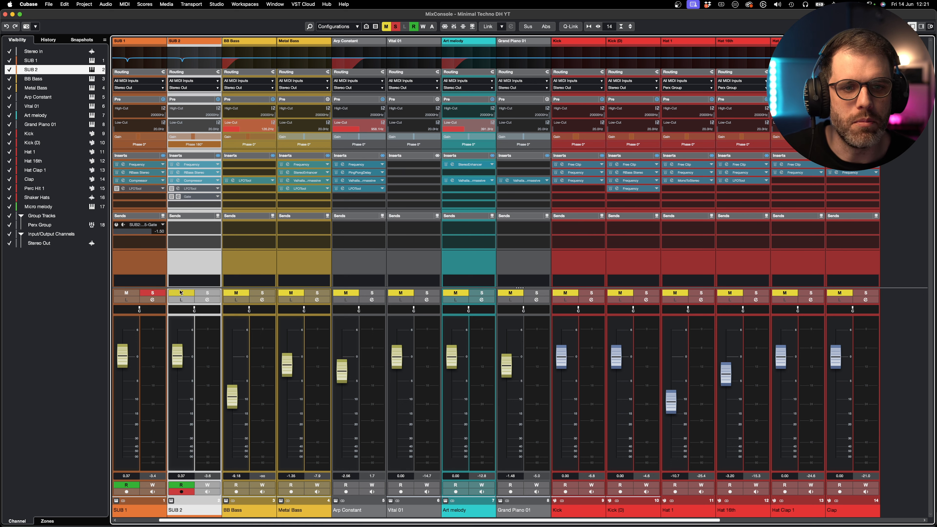
# Reactivate LFOTool on SUB 1, place its window over the channel faders, and play SUB 1 alone.
pyautogui.click(117, 189)
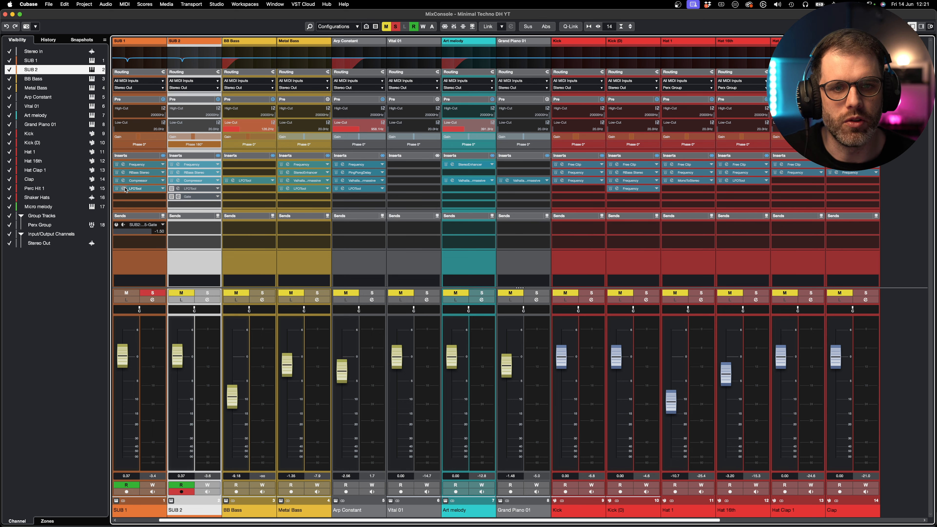
pyautogui.click(124, 189)
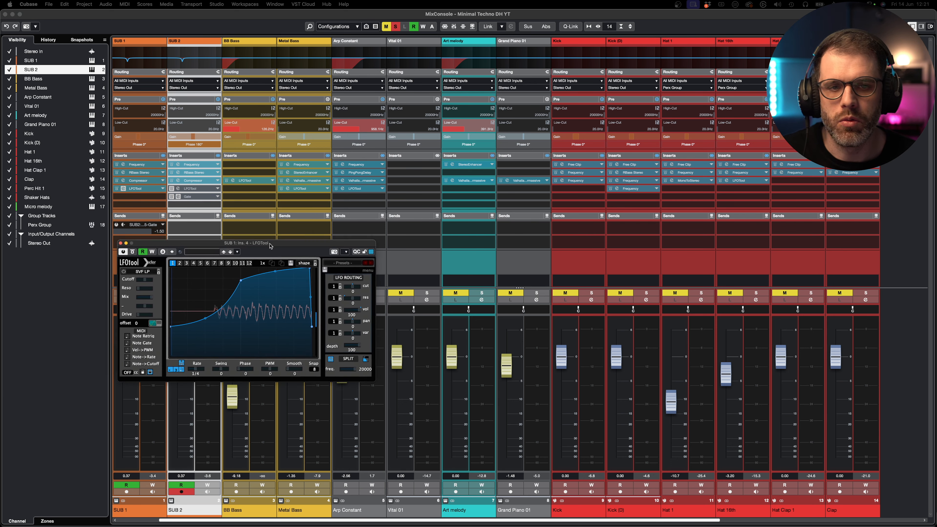
pyautogui.moveTo(268, 244); pyautogui.dragTo(196, 321)
pyautogui.press('space')
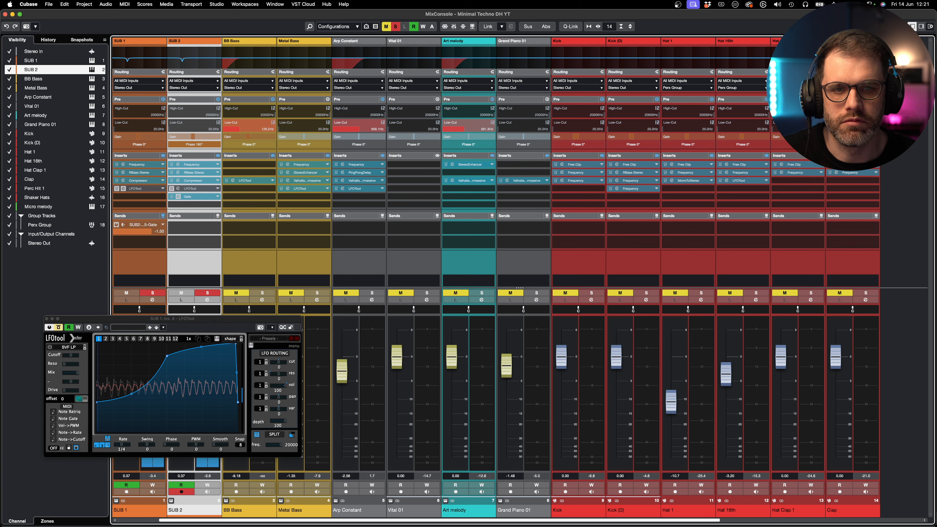
# Place the SUB 2 Gate window over the channel visibility list and the SUB 1 strip, above the LFOTool window.
pyautogui.moveTo(0, 229); pyautogui.dragTo(242, 162)
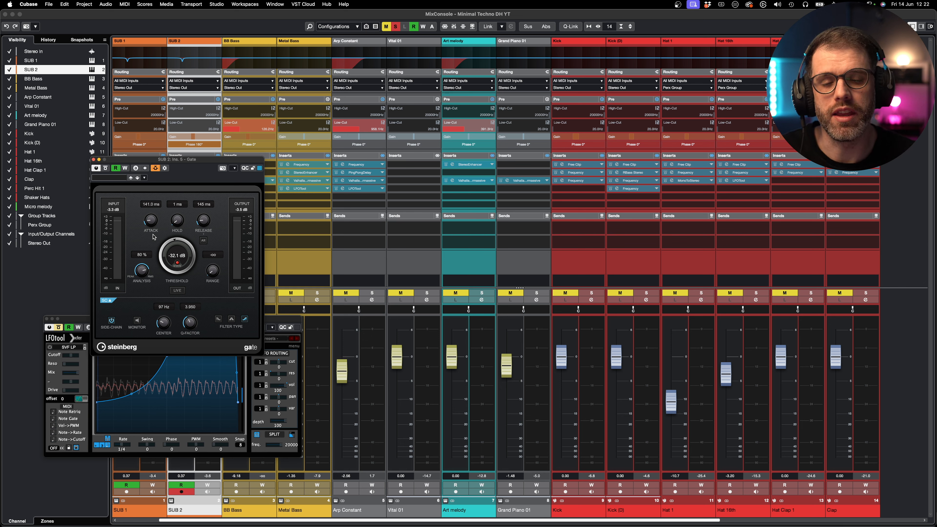
pyautogui.moveTo(210, 159); pyautogui.dragTo(142, 156)
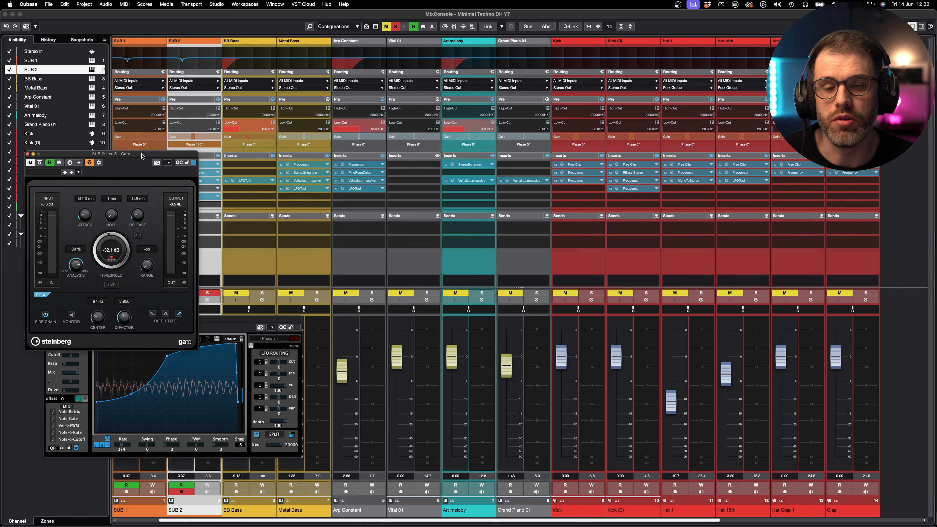